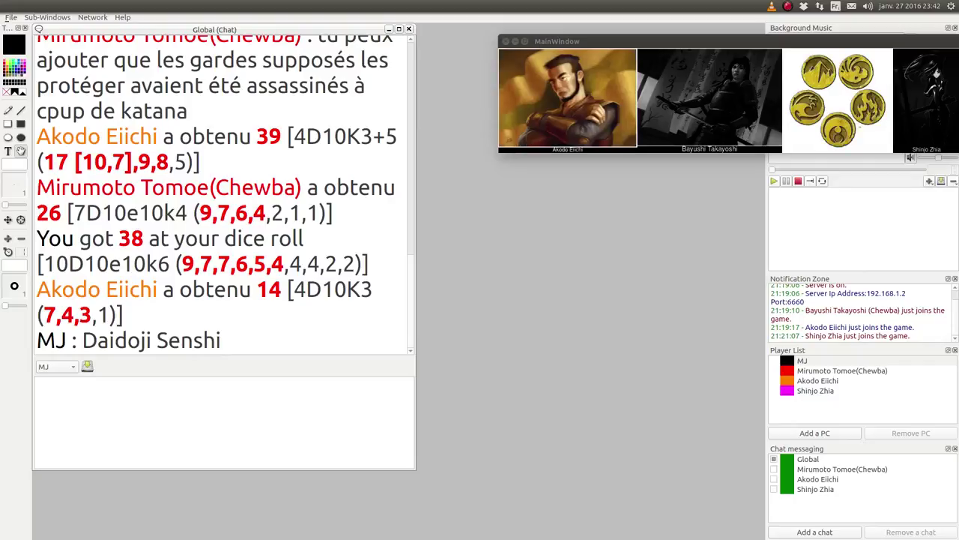
Switch to Firefox and check Honneur on the Akodo Eiichi sheet, plus Honneur, Gloire and Statut on the Shinjo Zhia sheet.
key("alt+Tab")
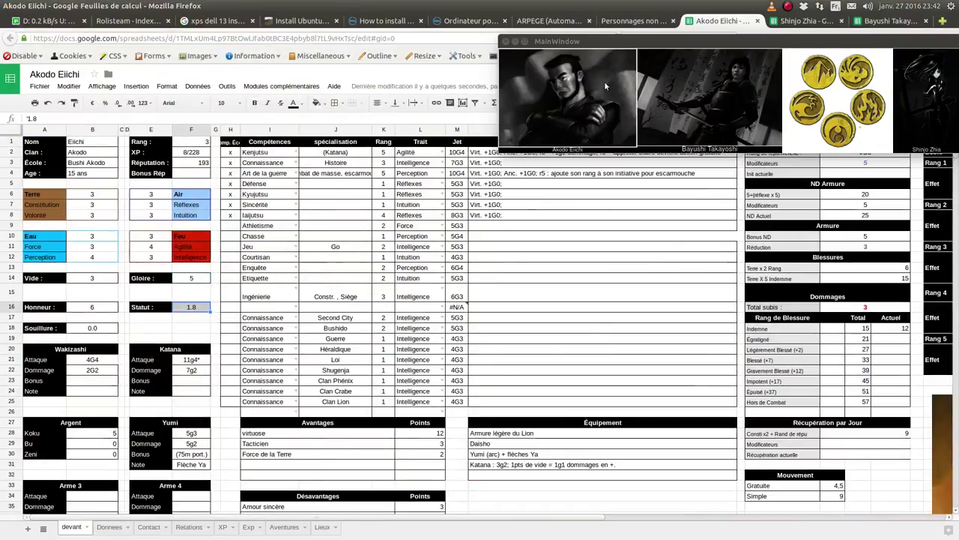
left_click(68, 309)
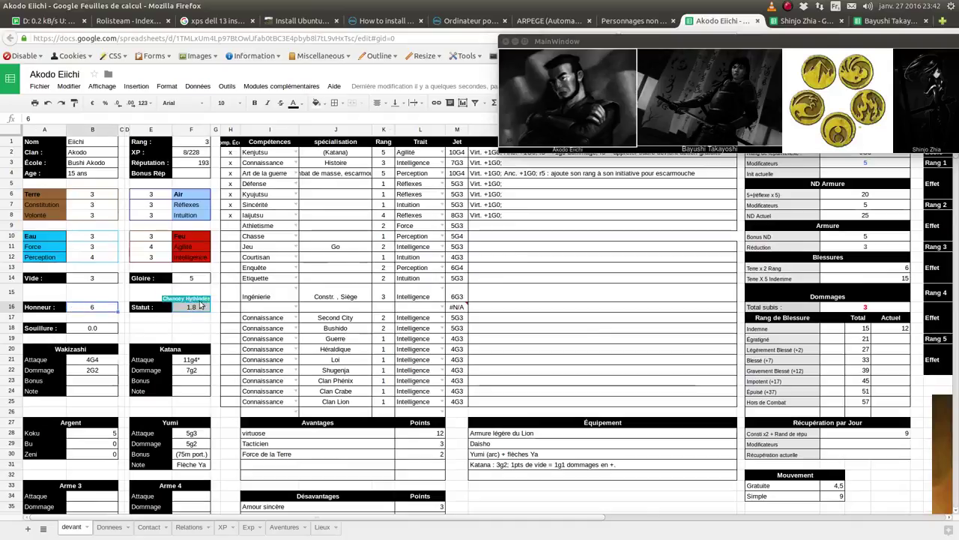
left_click(779, 22)
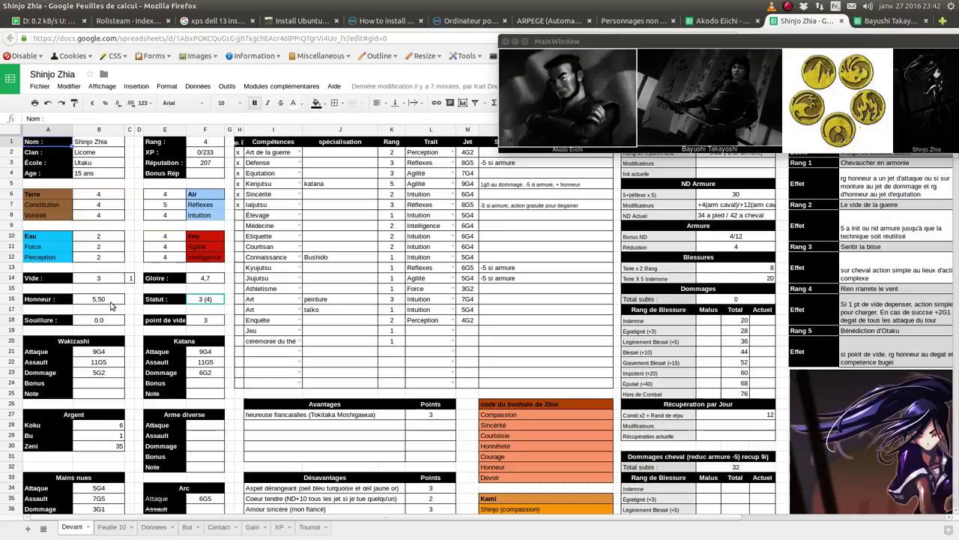
left_click(107, 301)
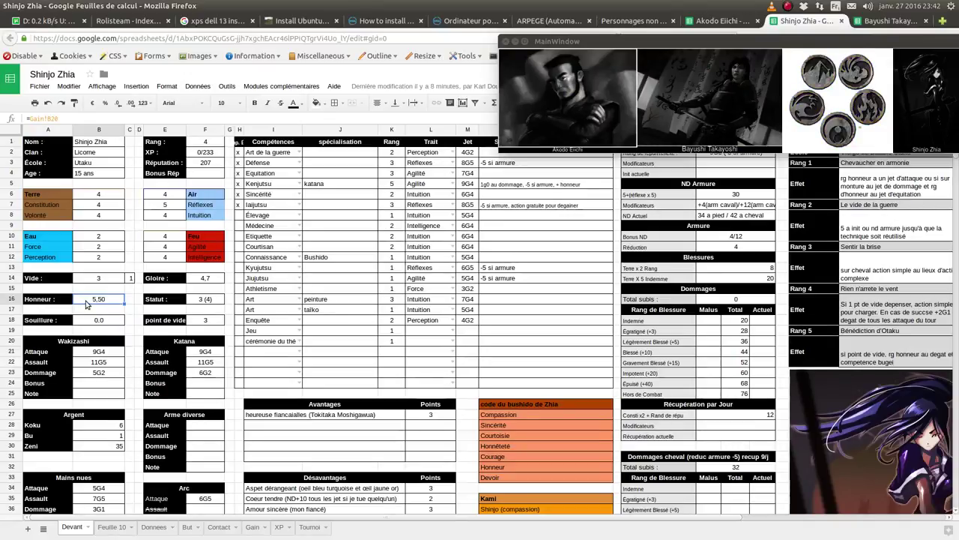
left_click(210, 281)
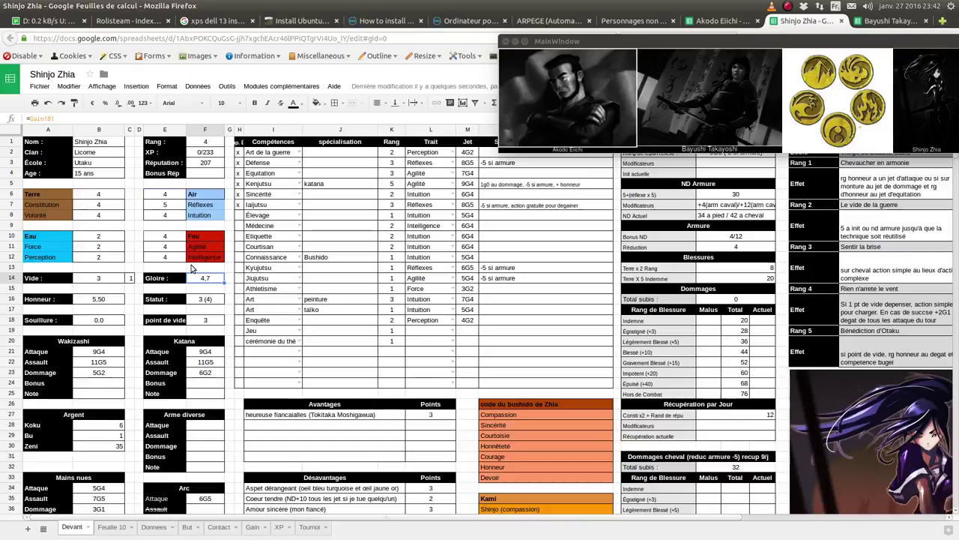
left_click(201, 302)
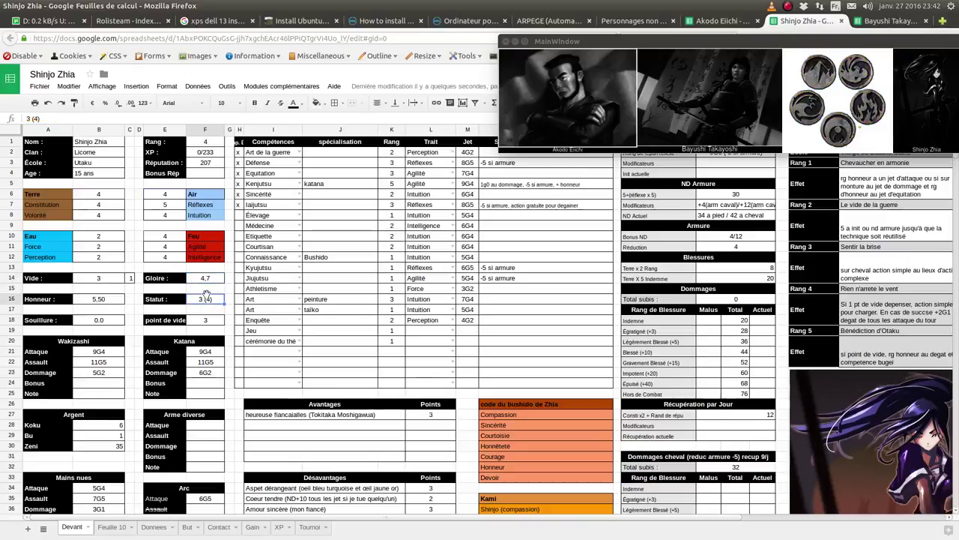
left_click(216, 279)
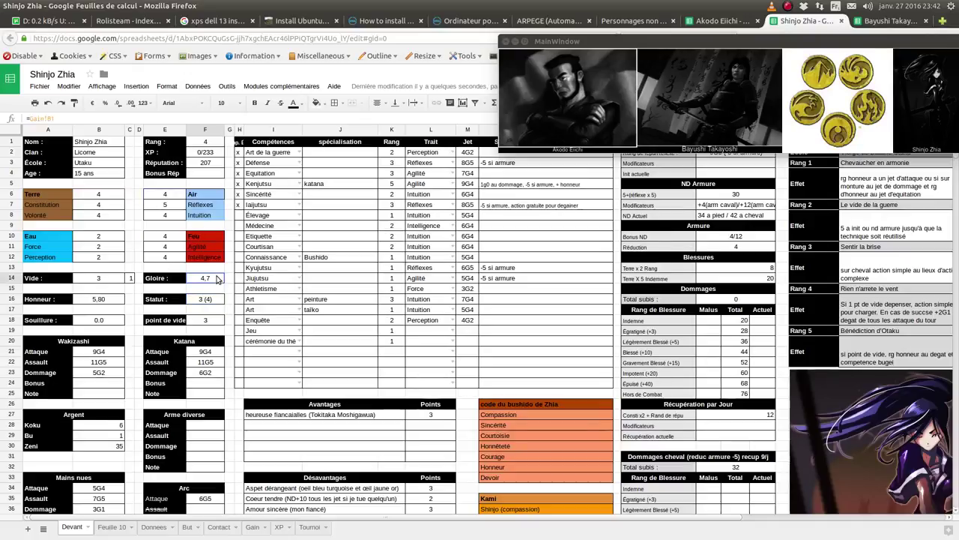
left_click(209, 300)
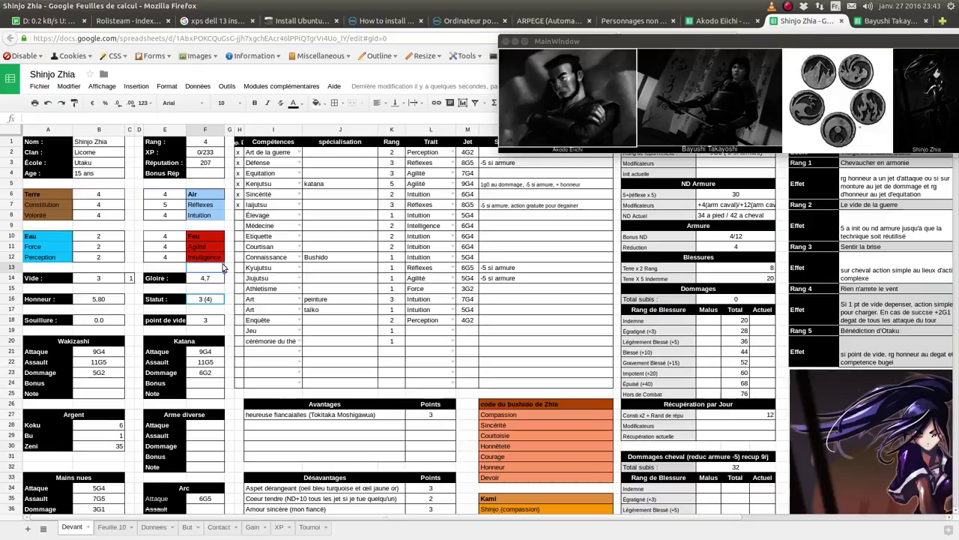
left_click(207, 298)
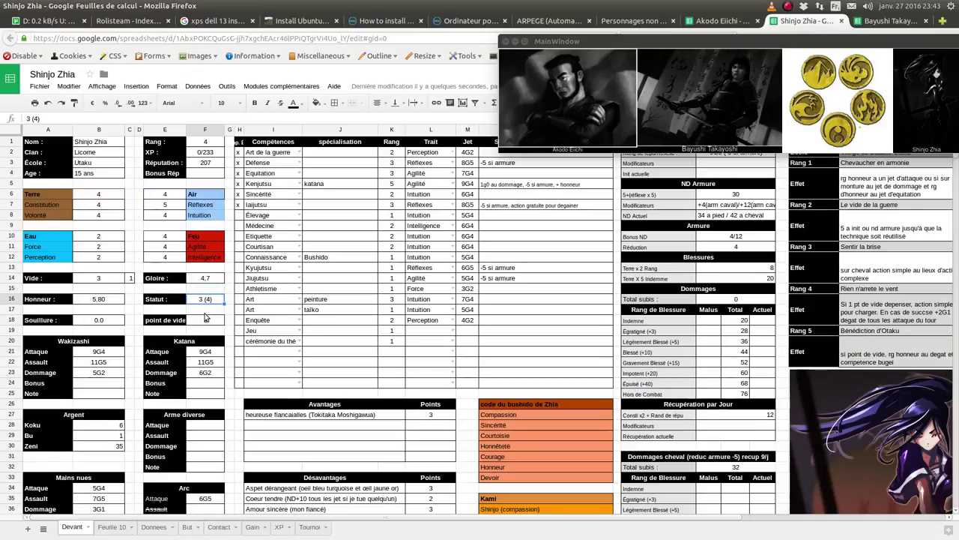
scroll(206, 318, "down", 2)
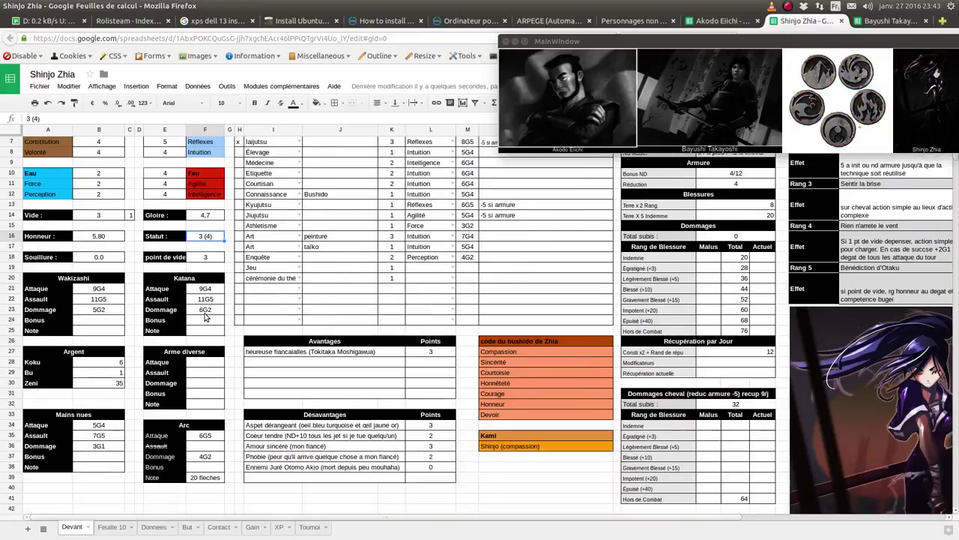
scroll(206, 318, "up", 2)
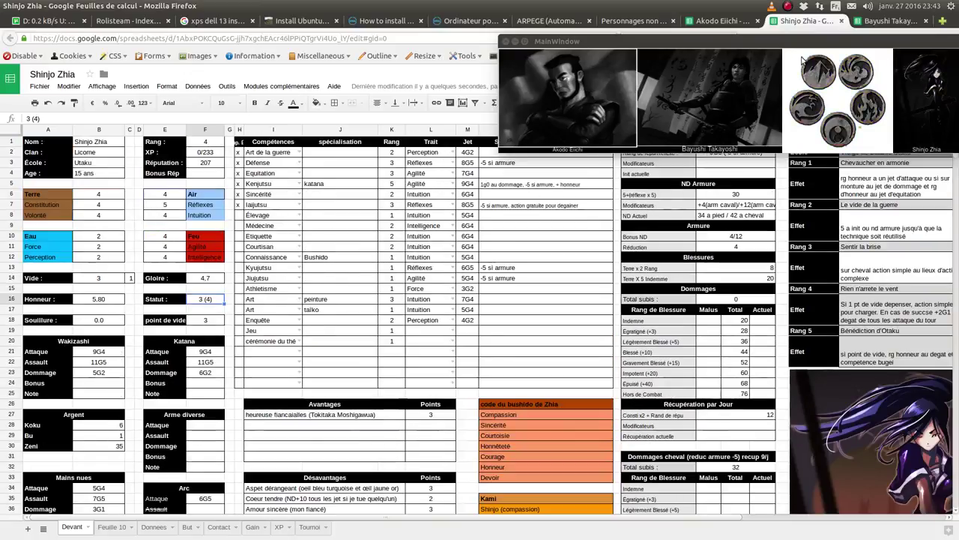
Set the Honneur value to 3.0 on the Bayushi Takayoshi character sheet.
left_click(902, 23)
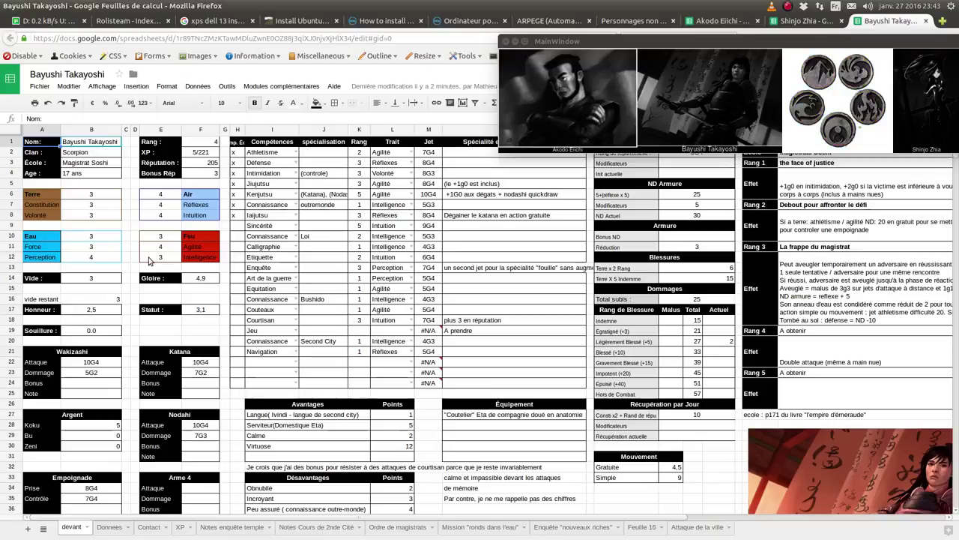
left_click(112, 310)
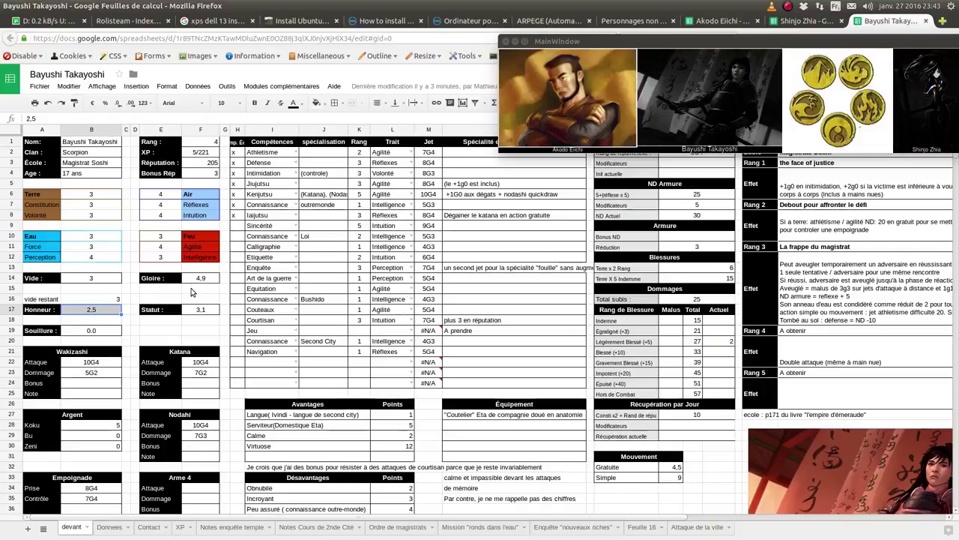
left_click(201, 311)
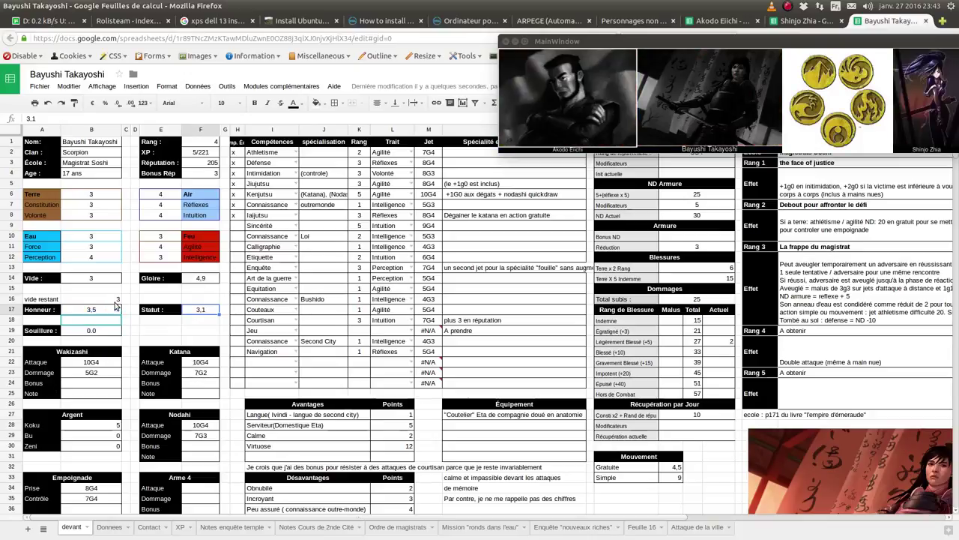
left_click(91, 310)
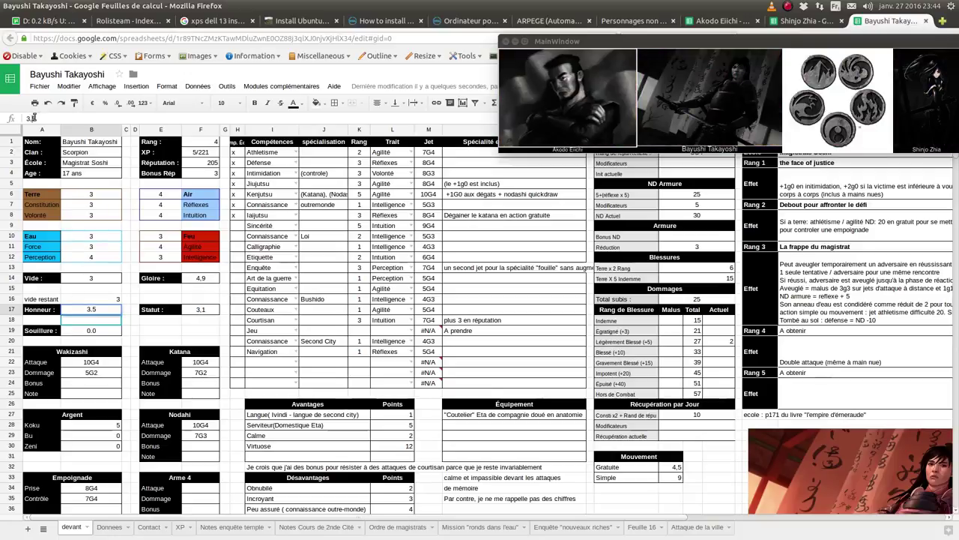
key("BackSpace")
type("0")
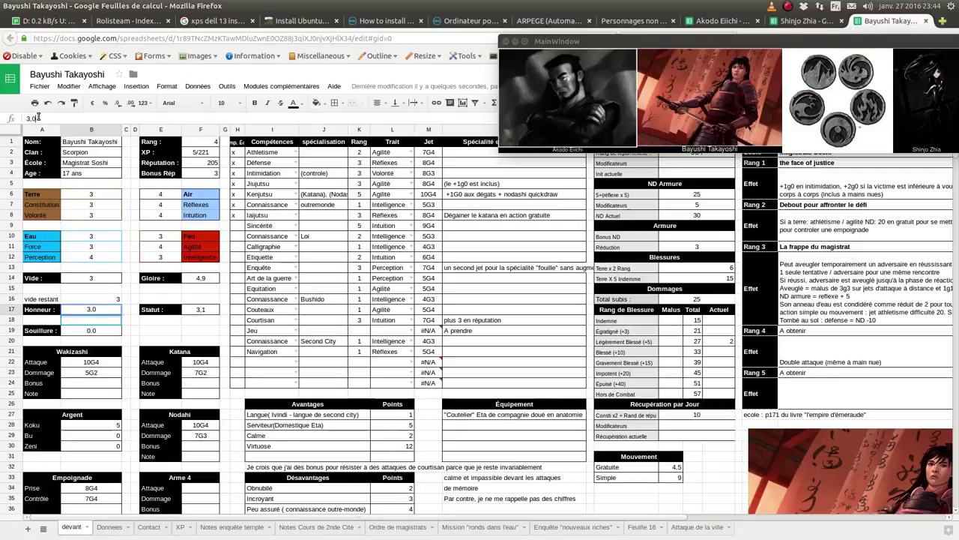
key("Return")
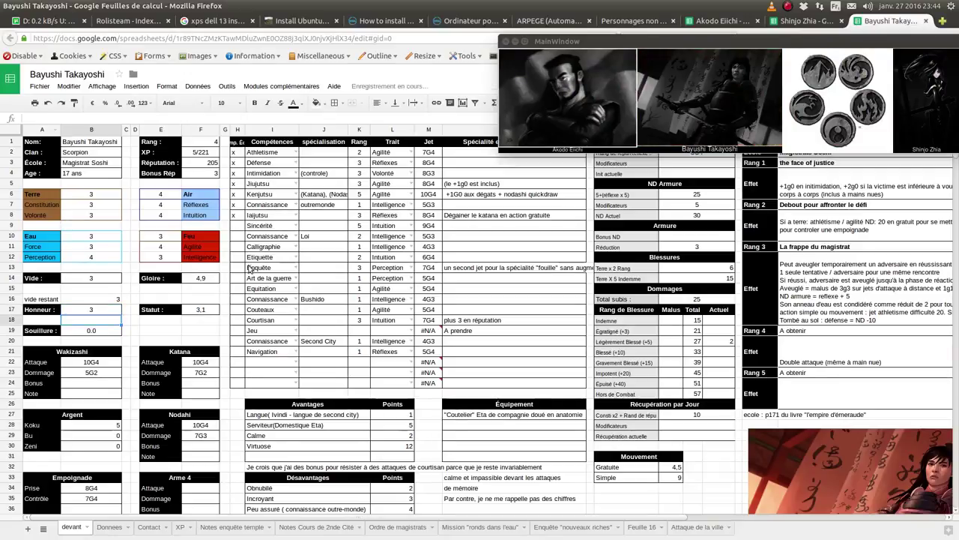
Check the Gloire and Statut values and the lower sections of the Bayushi Takayoshi sheet.
left_click(199, 279)
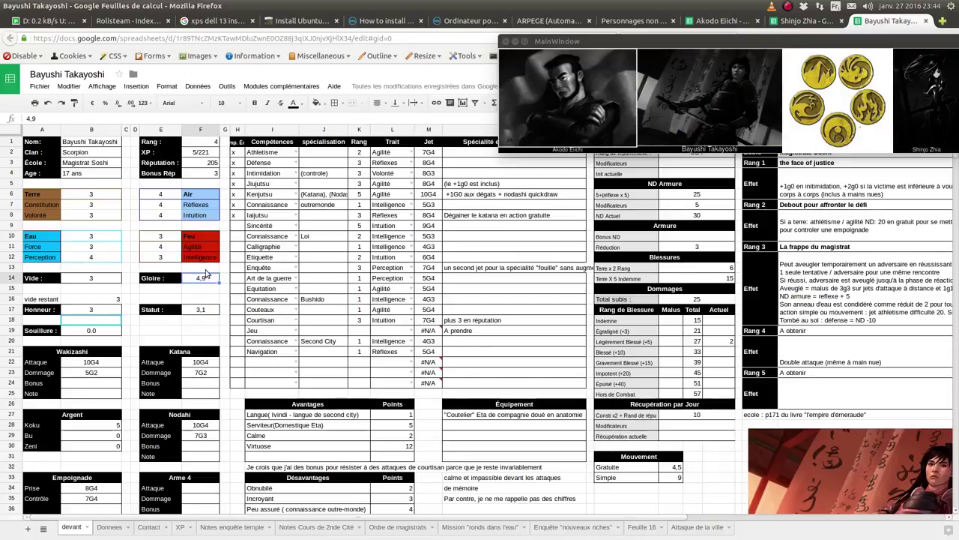
left_click(206, 270)
left_click(206, 276)
left_click(199, 311)
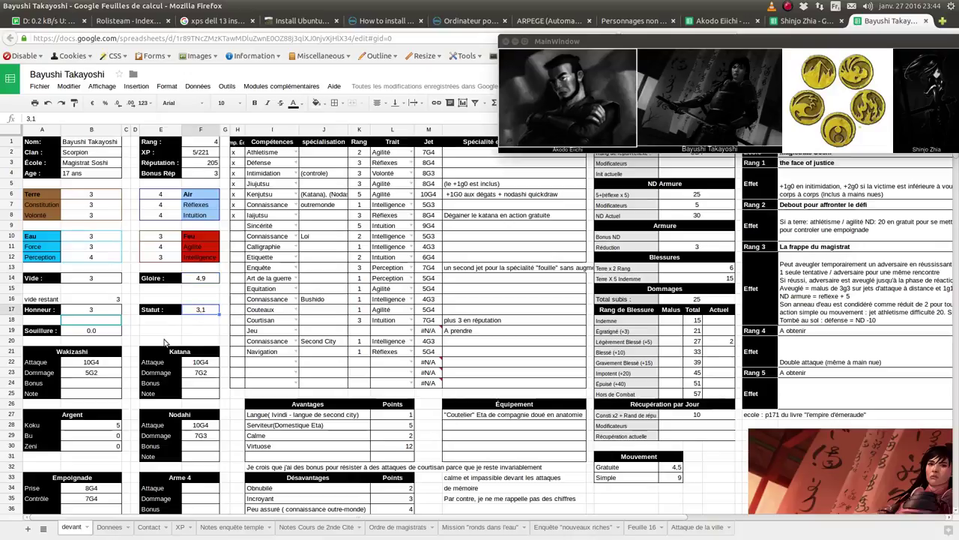
scroll(165, 341, "down", 3)
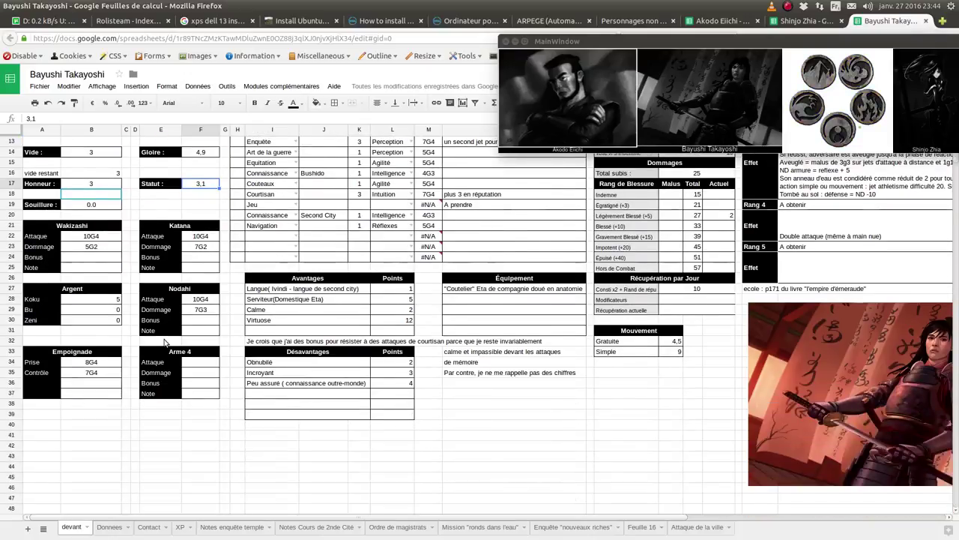
scroll(165, 342, "up", 3)
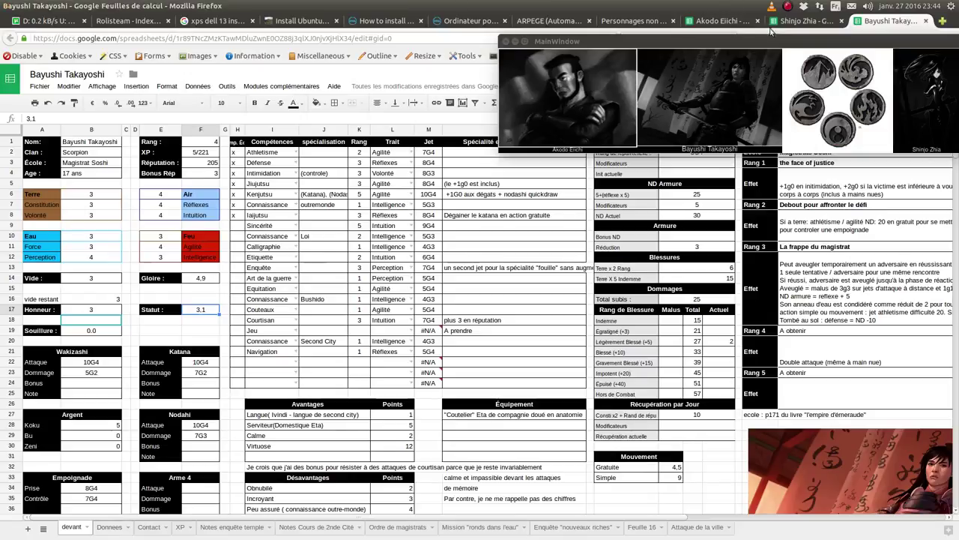
Examine the most recent dated entries and points in the XP log of the Shinjo Zhia spreadsheet.
left_click(802, 20)
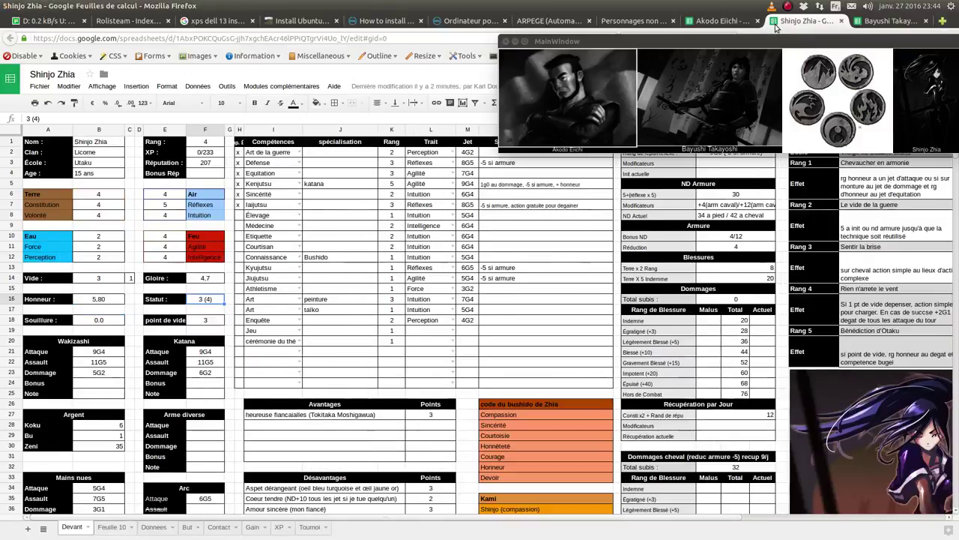
left_click(163, 526)
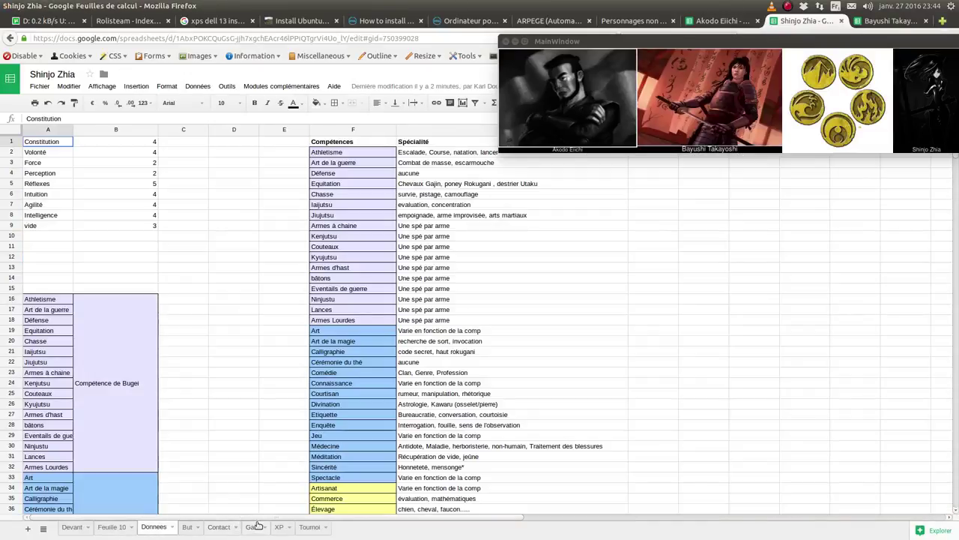
left_click(281, 527)
scroll(149, 313, "down", 15)
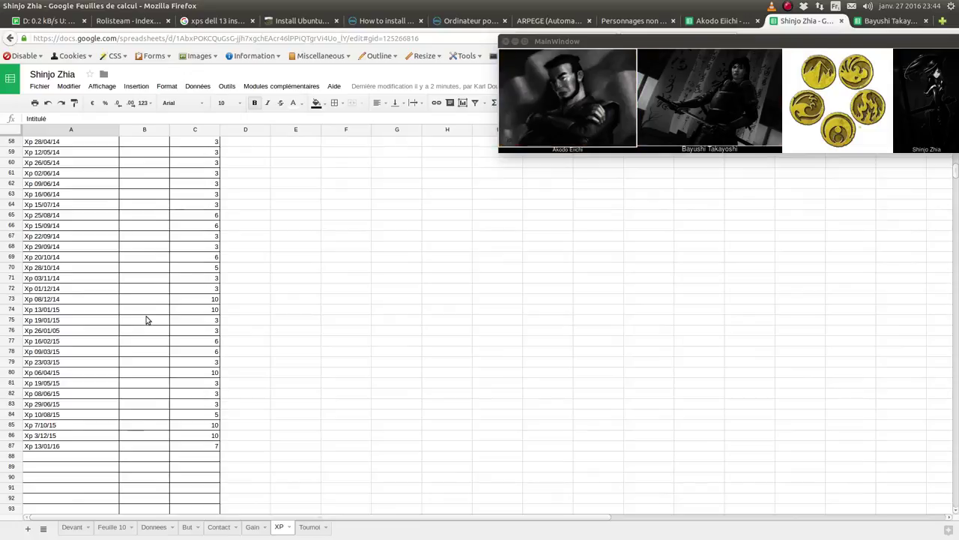
scroll(176, 288, "down", 2)
scroll(176, 287, "down", 1)
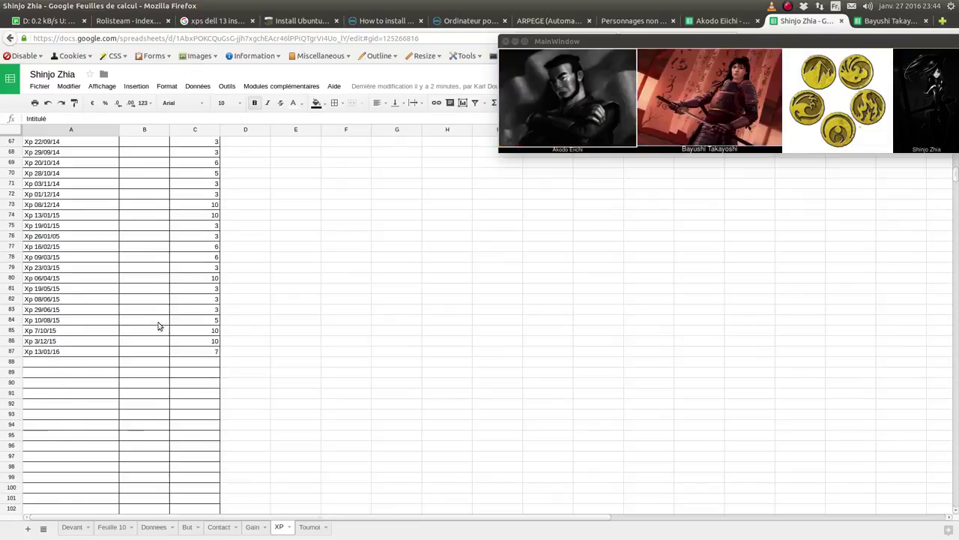
left_click(62, 344)
left_click(60, 353)
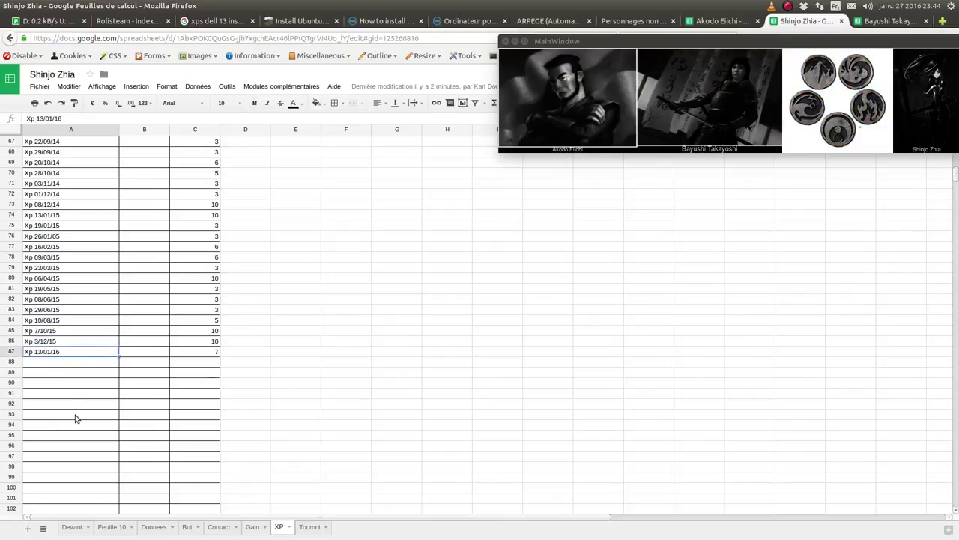
left_click(199, 360)
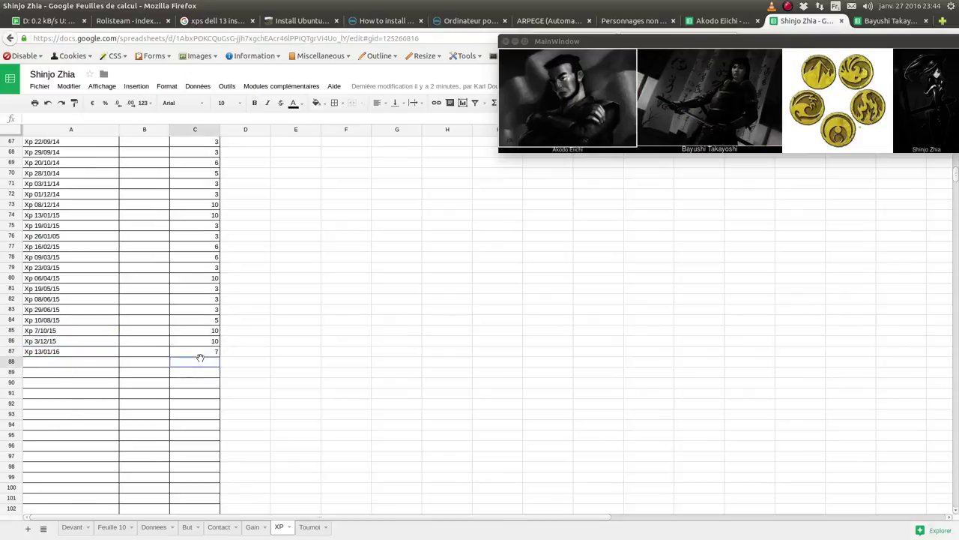
left_click(207, 352)
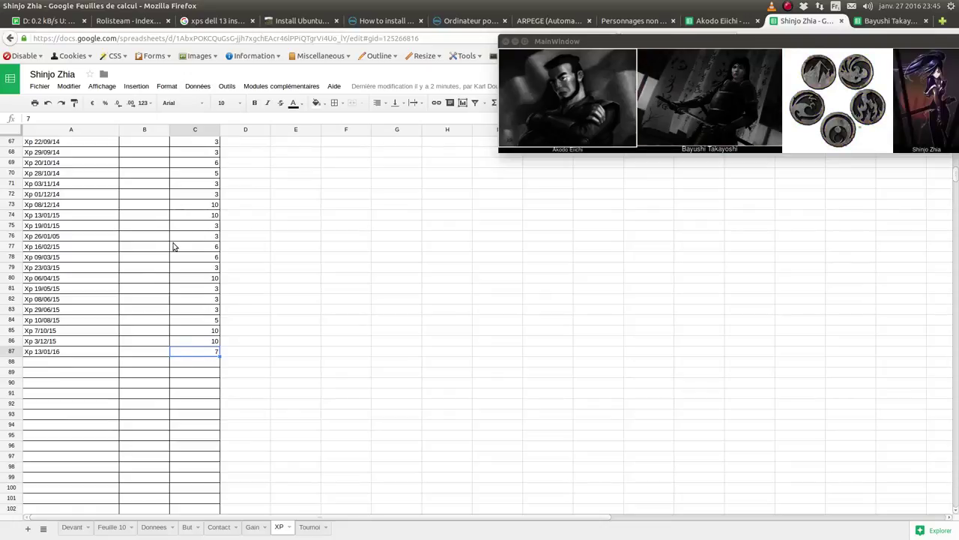
left_click(66, 355)
left_click(62, 364)
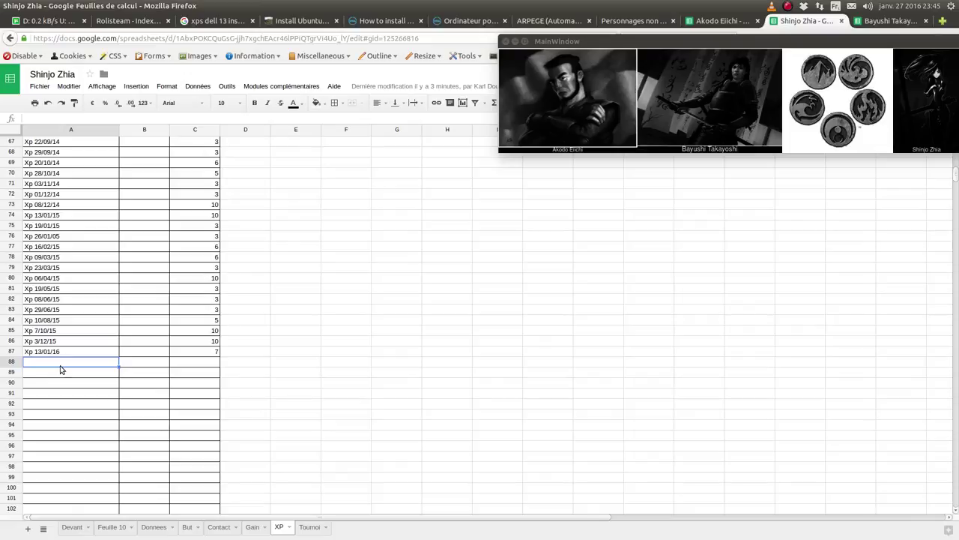
Review the XP, specialisations and skill ranks on the Akodo Eiichi sheet, and return to the Rolisteam chat window.
left_click(718, 23)
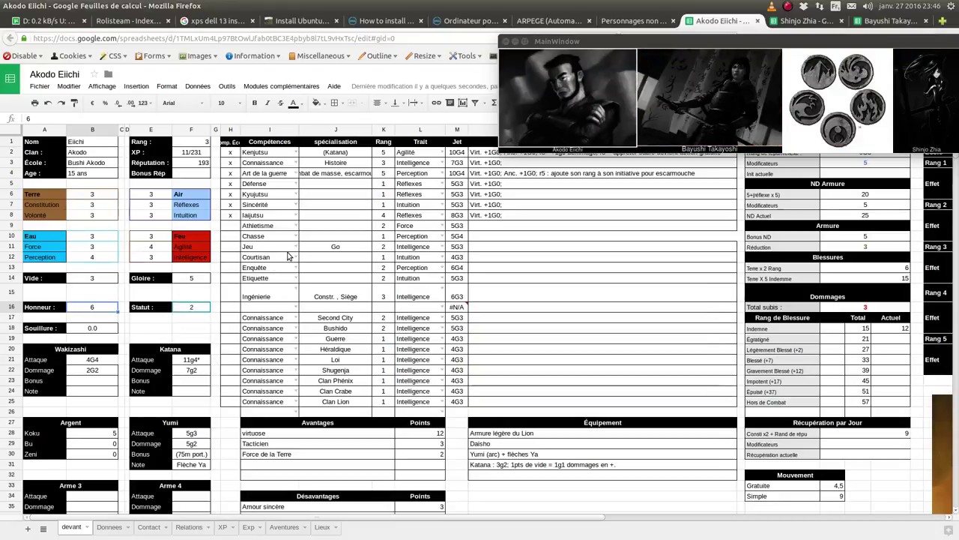
left_click(317, 227)
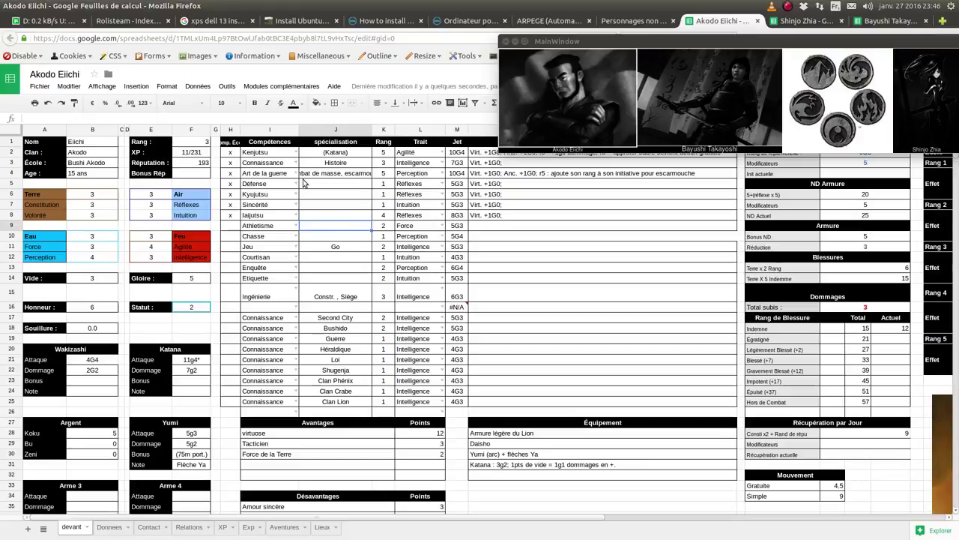
left_click(184, 164)
left_click(186, 153)
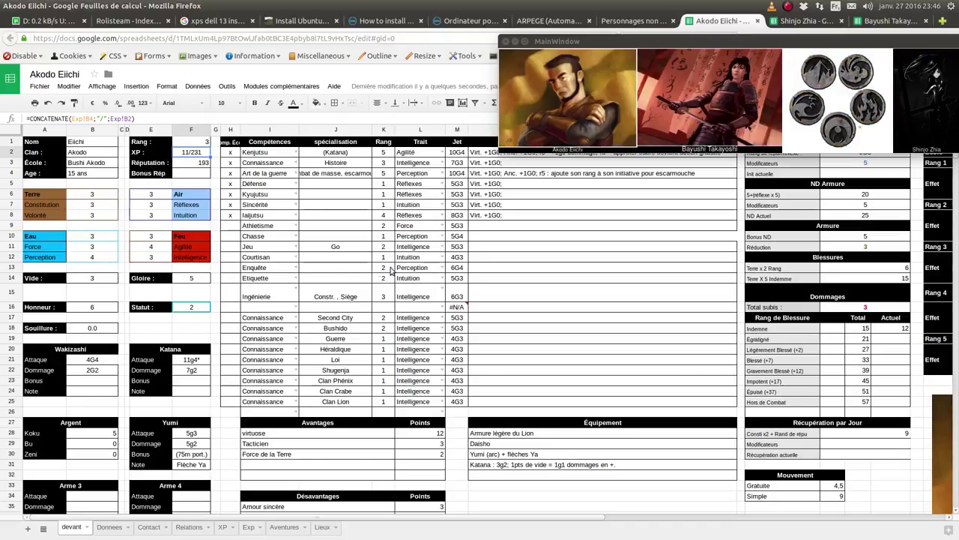
left_click(359, 246)
left_click(350, 194)
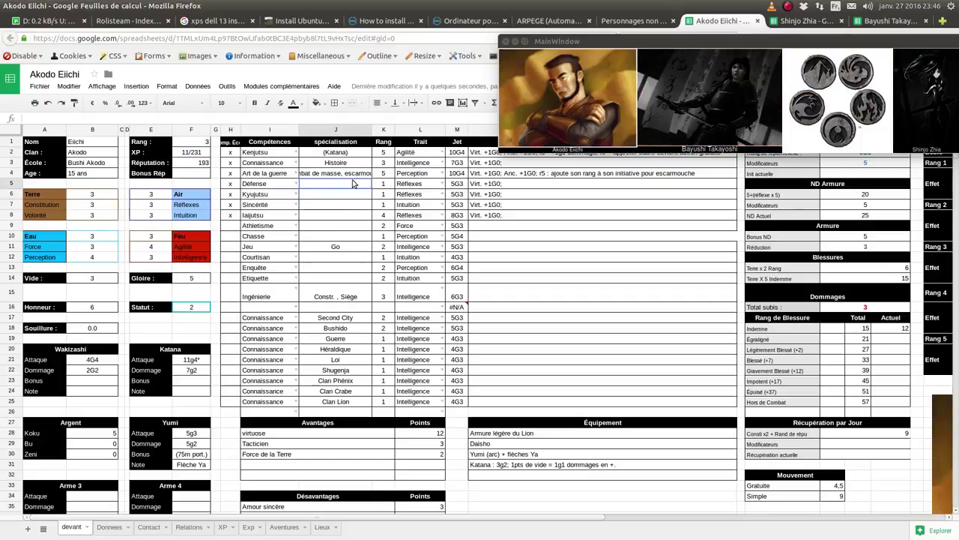
left_click(349, 257)
left_click(347, 264)
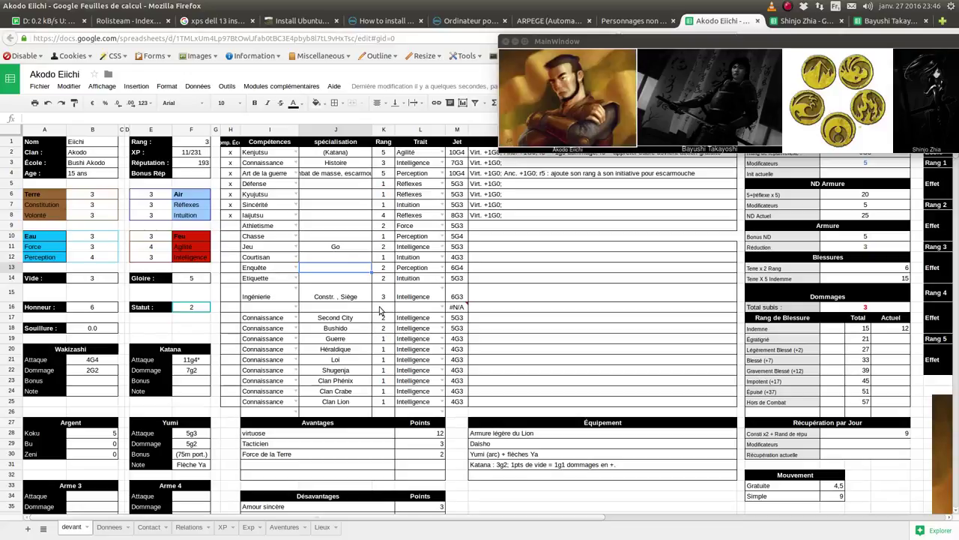
left_click(385, 272)
left_click(383, 278)
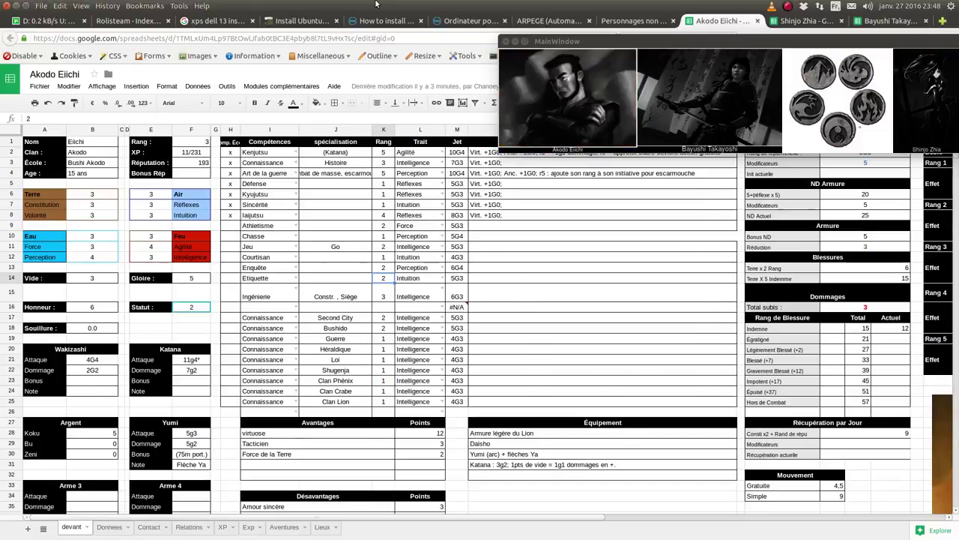
key("alt+Tab")
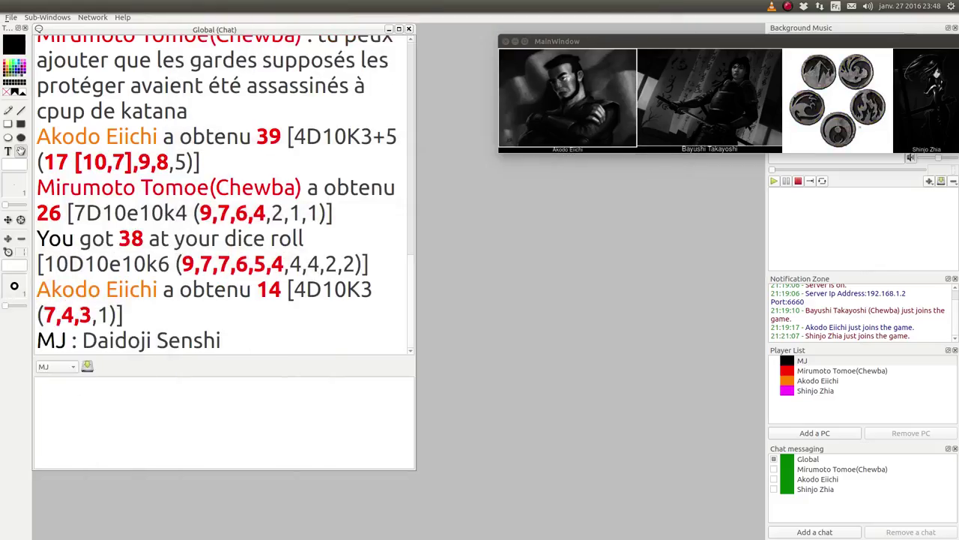